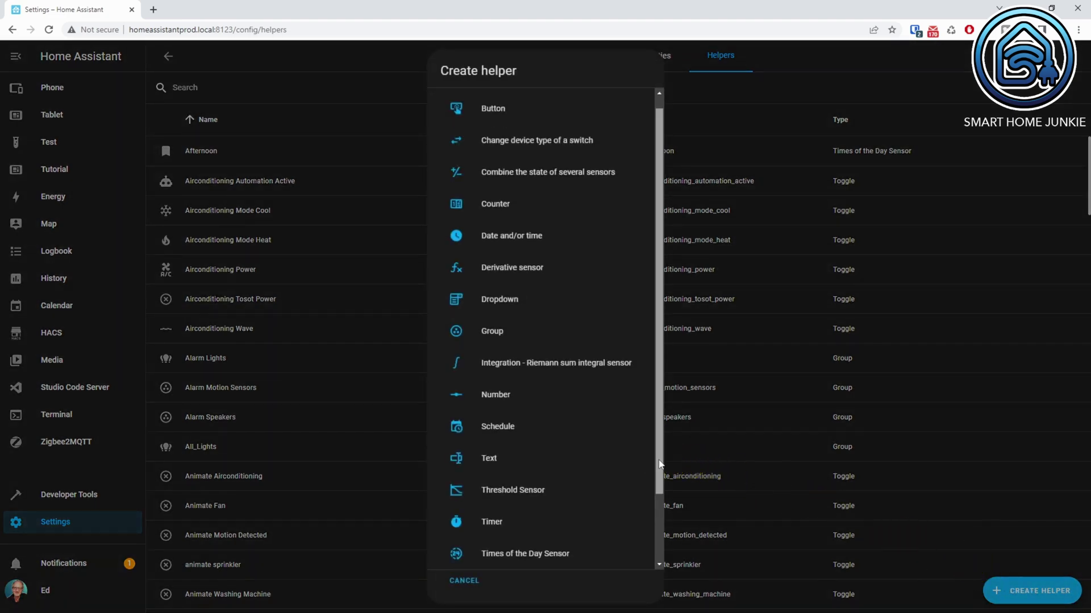
Create a Toggle helper called Mouse Detected with the mdi:rodent icon.
scroll(662, 463, "down", 2)
left_click(491, 505)
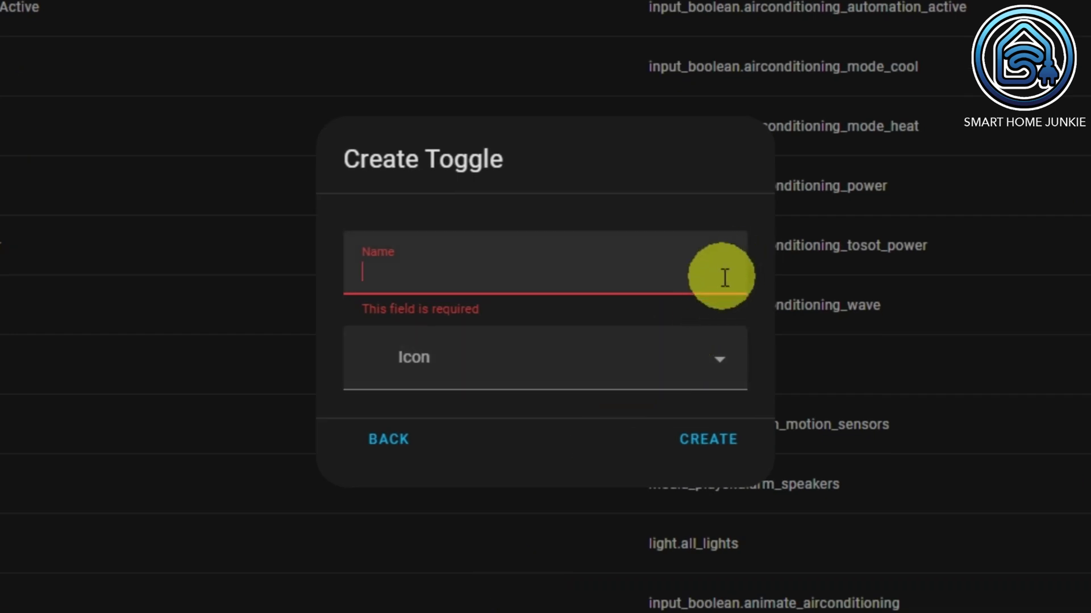
type("Mouse Detected")
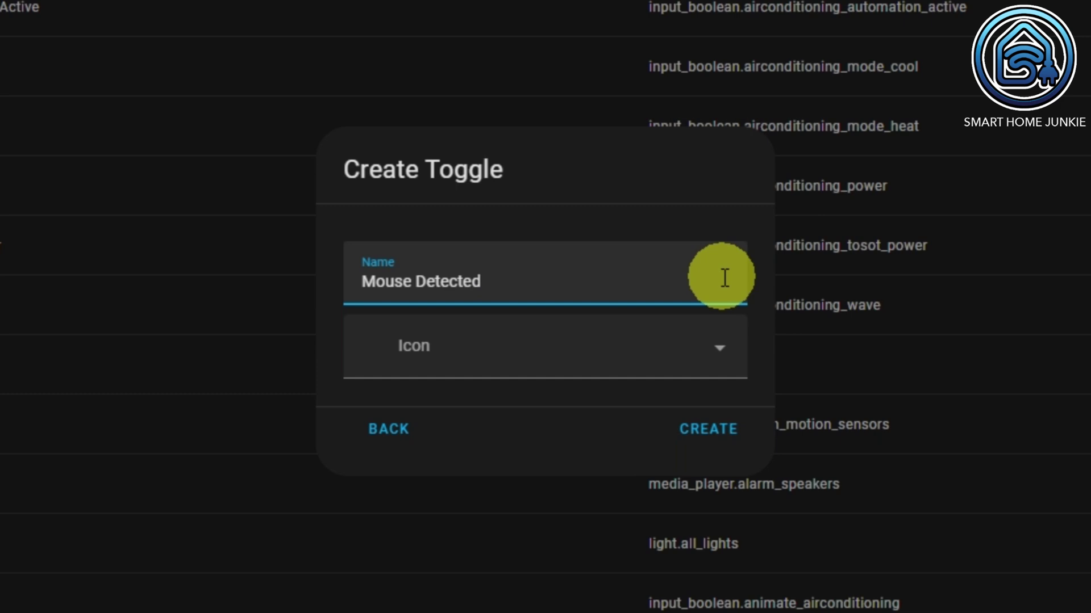
left_click(661, 352)
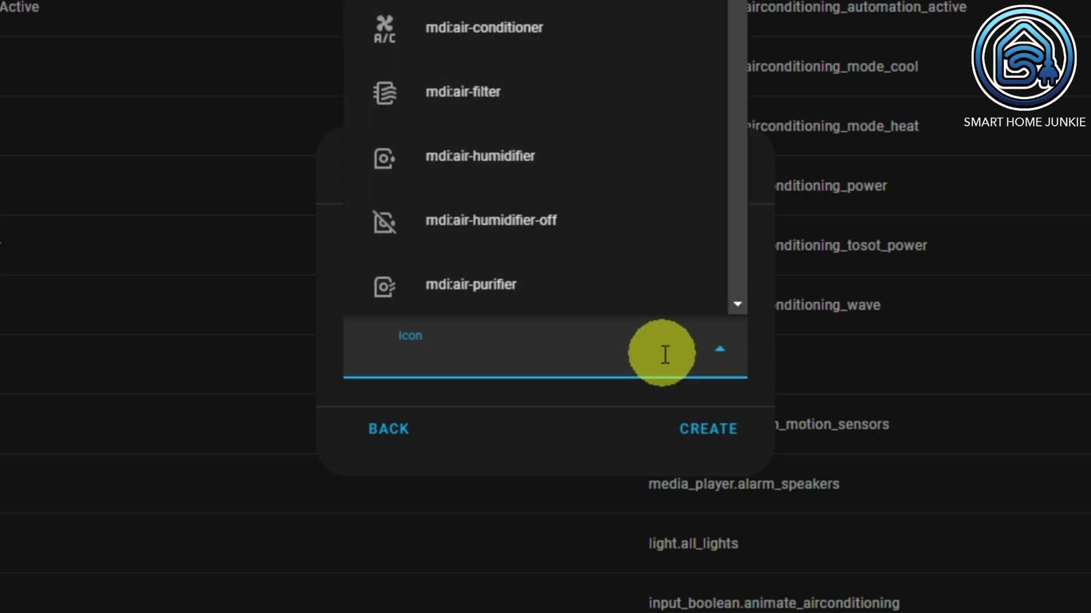
type("mdi:rodent")
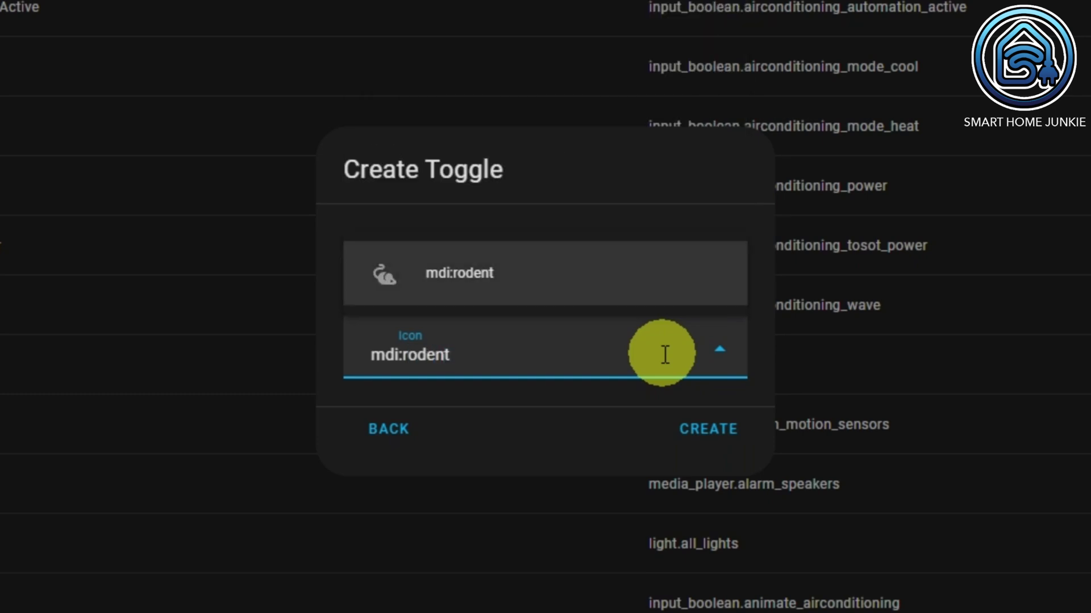
left_click(520, 279)
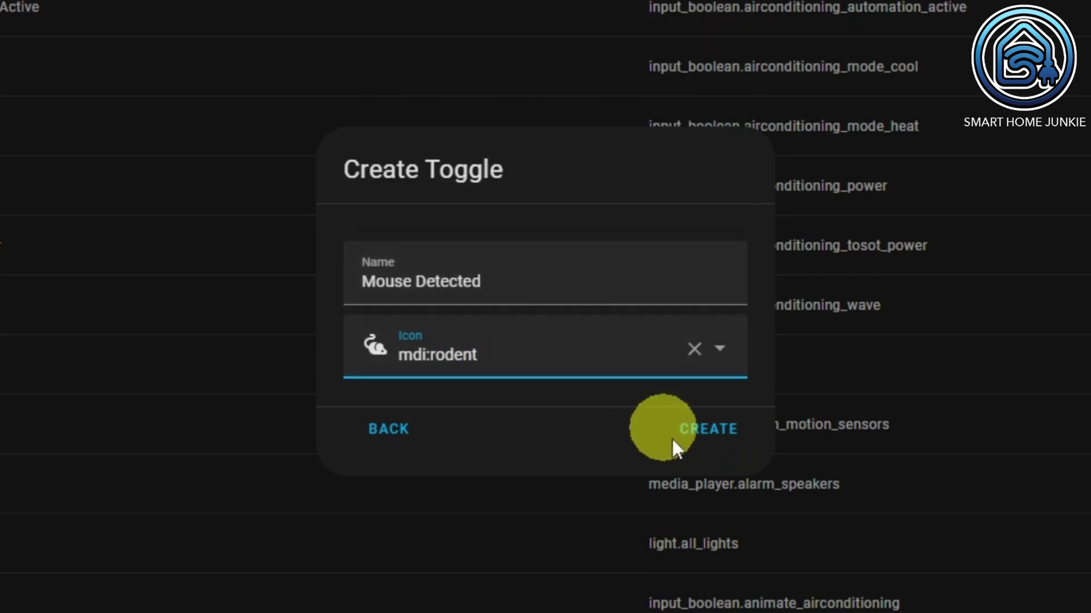
left_click(717, 431)
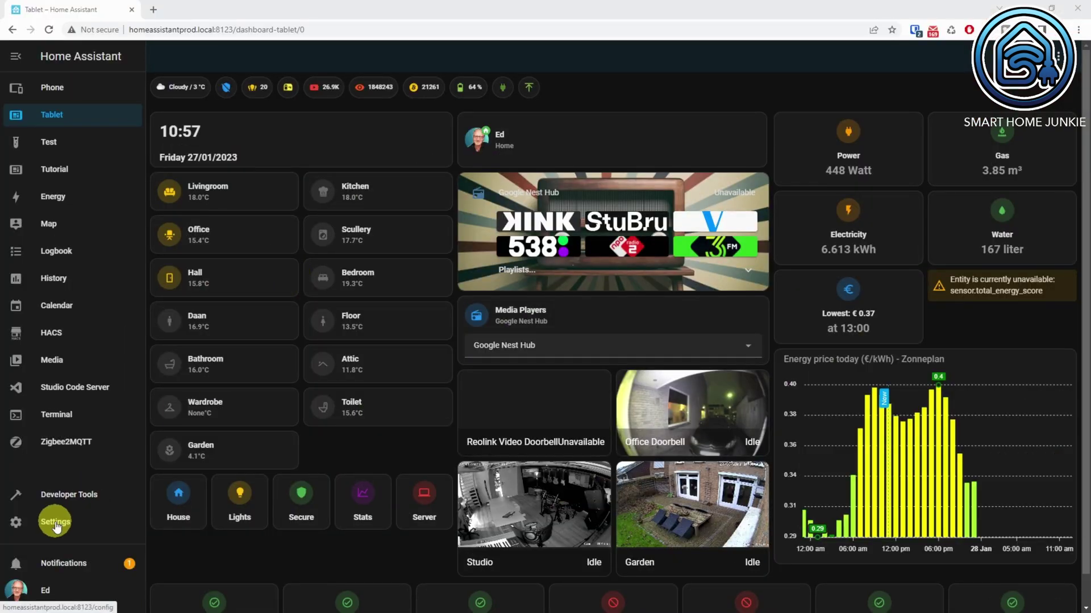
Start a new empty automation from Settings' Automations & Scenes.
left_click(56, 527)
left_click(557, 186)
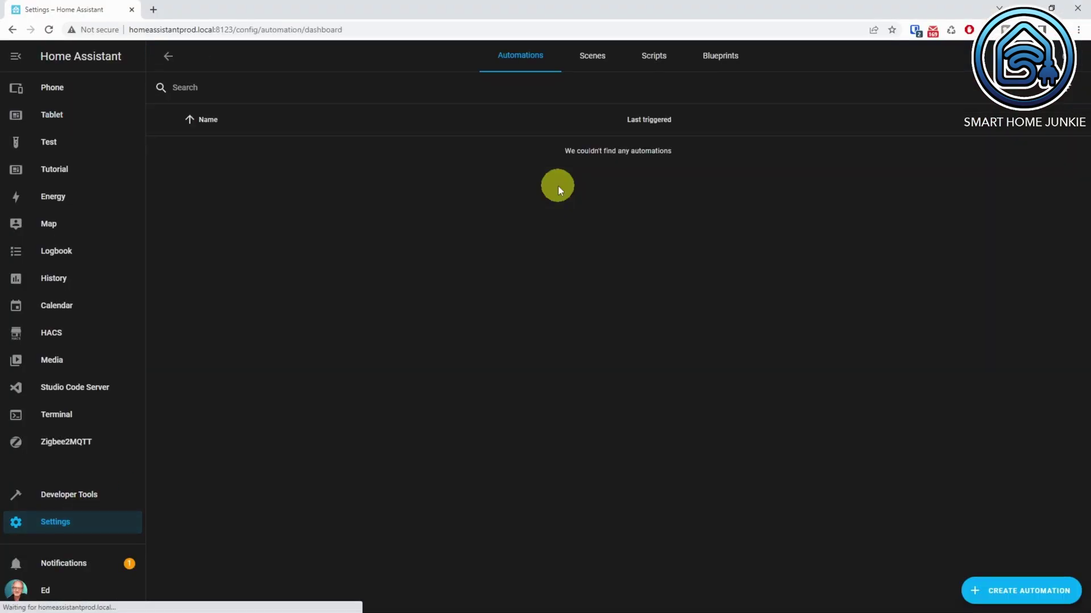
left_click(1001, 592)
left_click(485, 372)
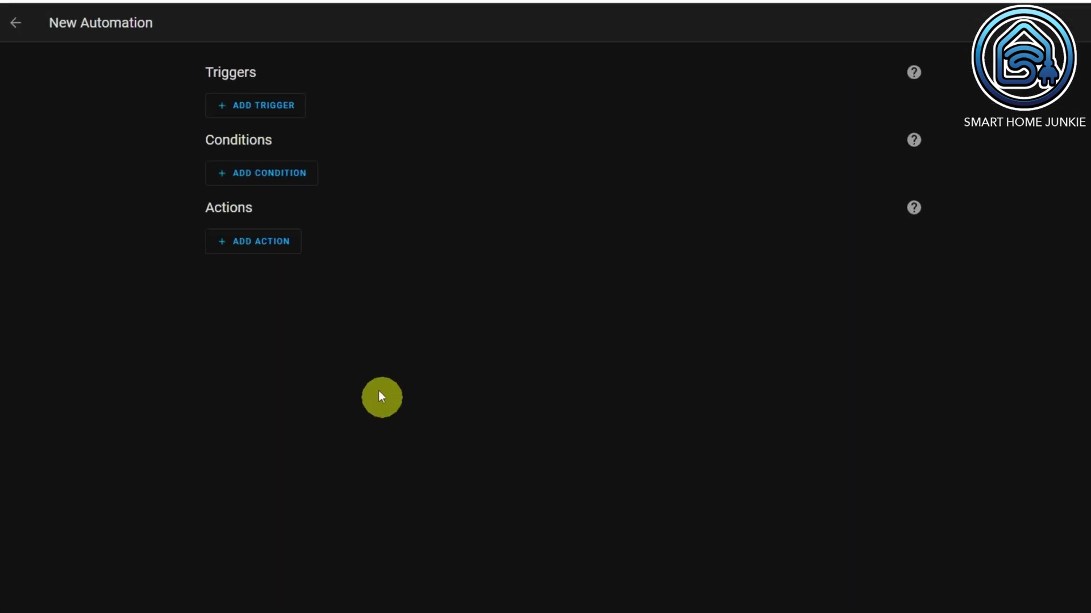
Add a device trigger: Office Vibration Sensor started detecting vibration.
left_click(286, 111)
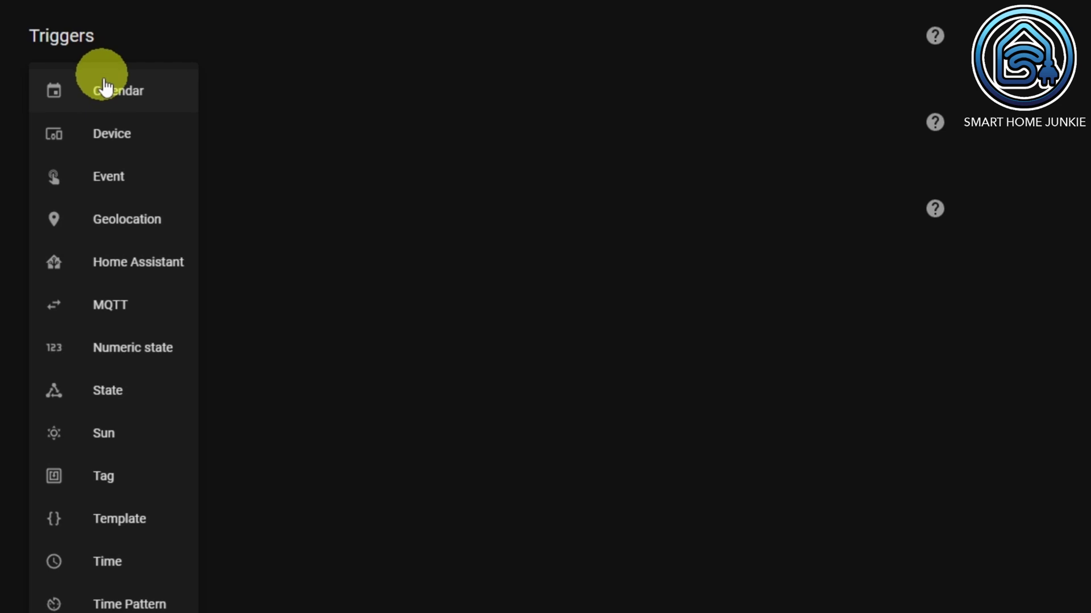
left_click(126, 148)
left_click(132, 148)
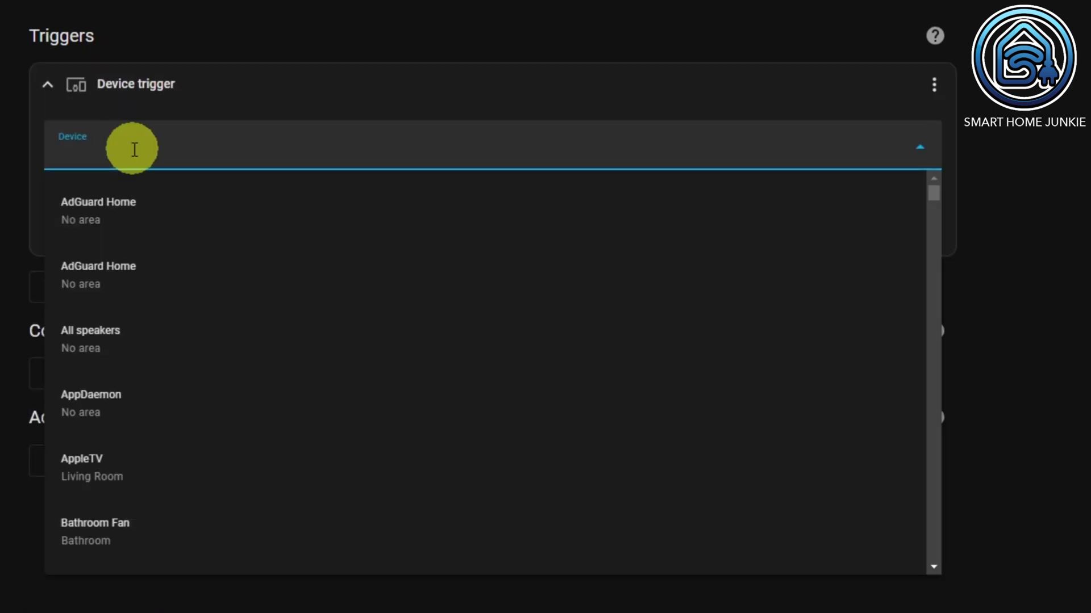
type("vibra")
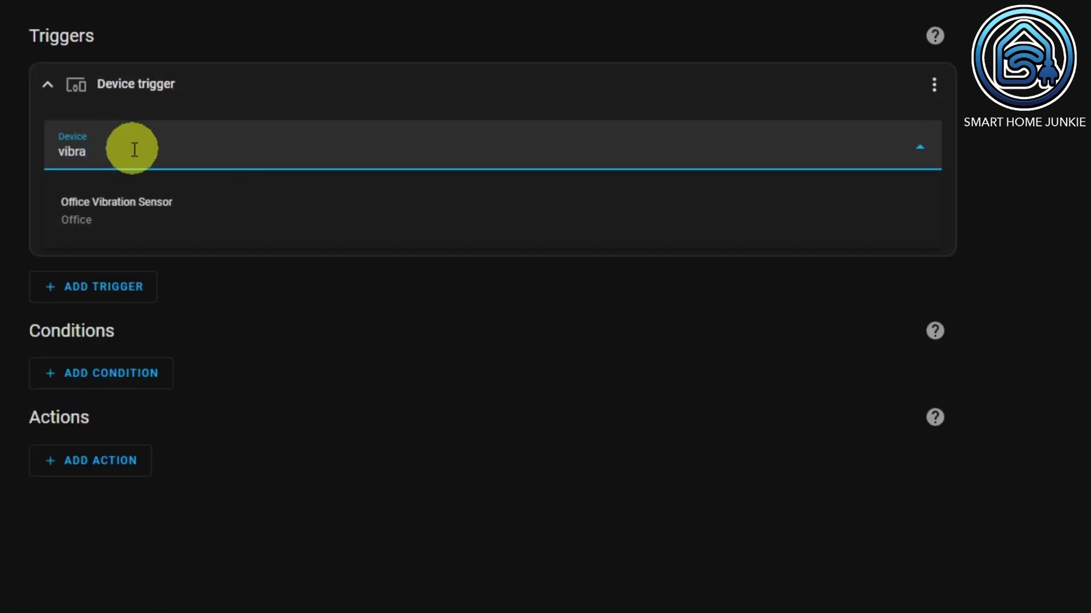
left_click(152, 215)
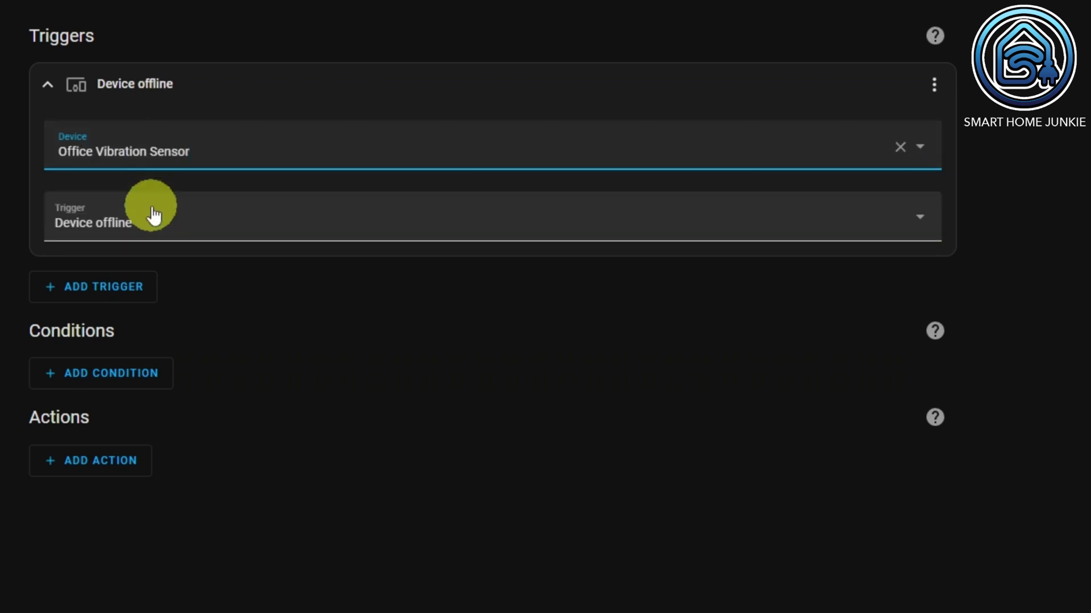
left_click(186, 234)
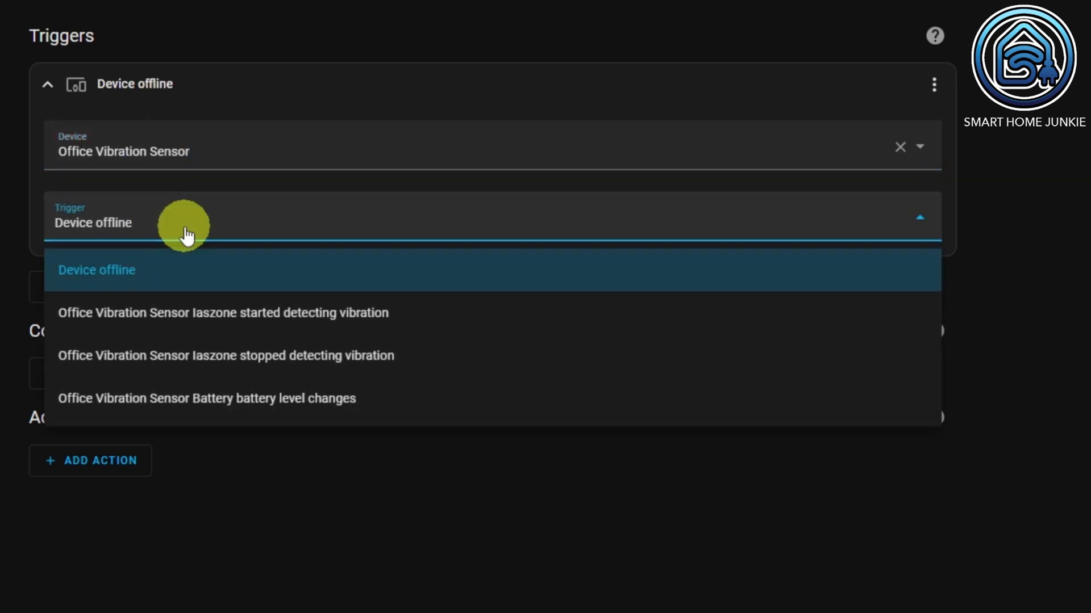
left_click(438, 329)
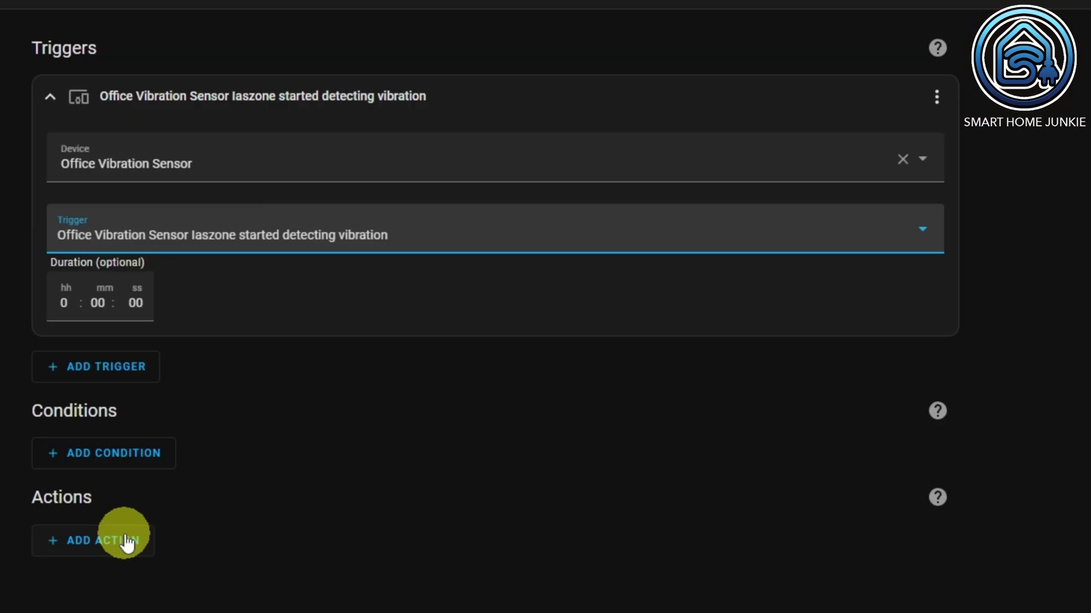
Add a call-service action using Input boolean: Turn on, targeting the Mouse Detected helper.
left_click(125, 541)
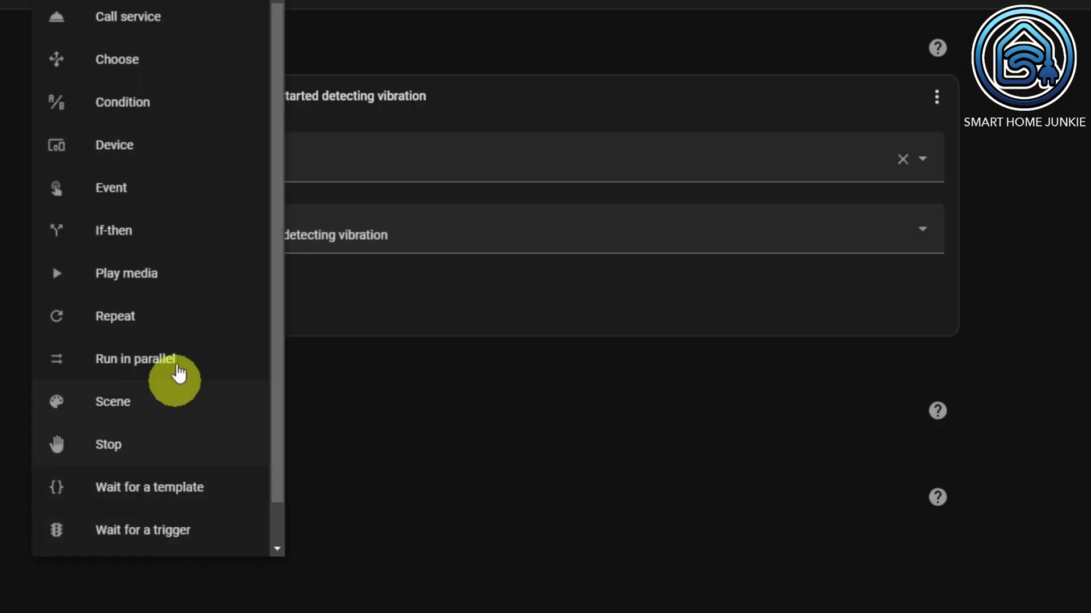
left_click(142, 28)
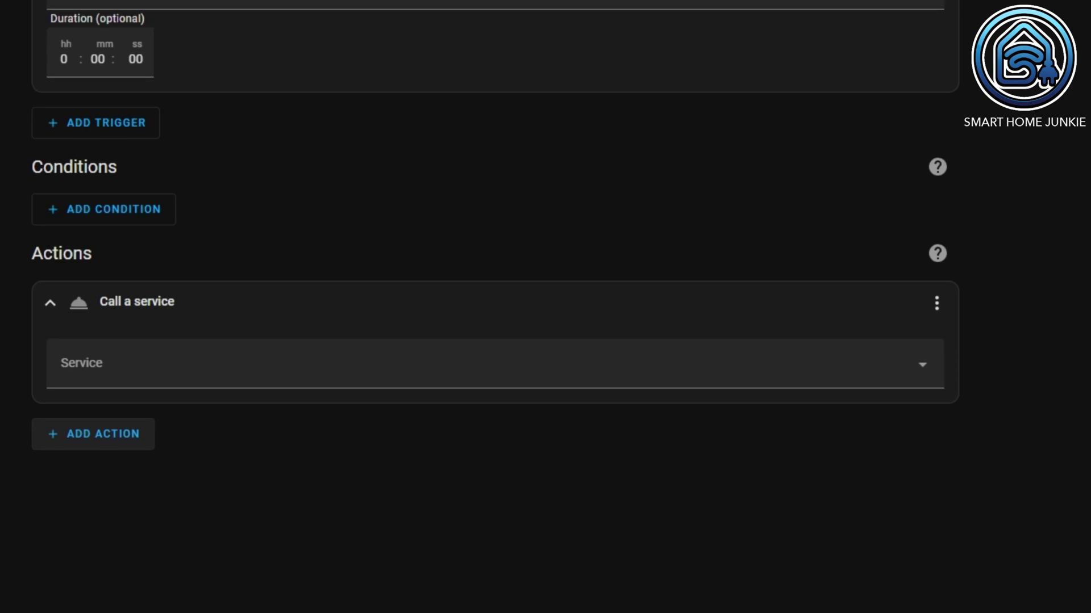
left_click(196, 366)
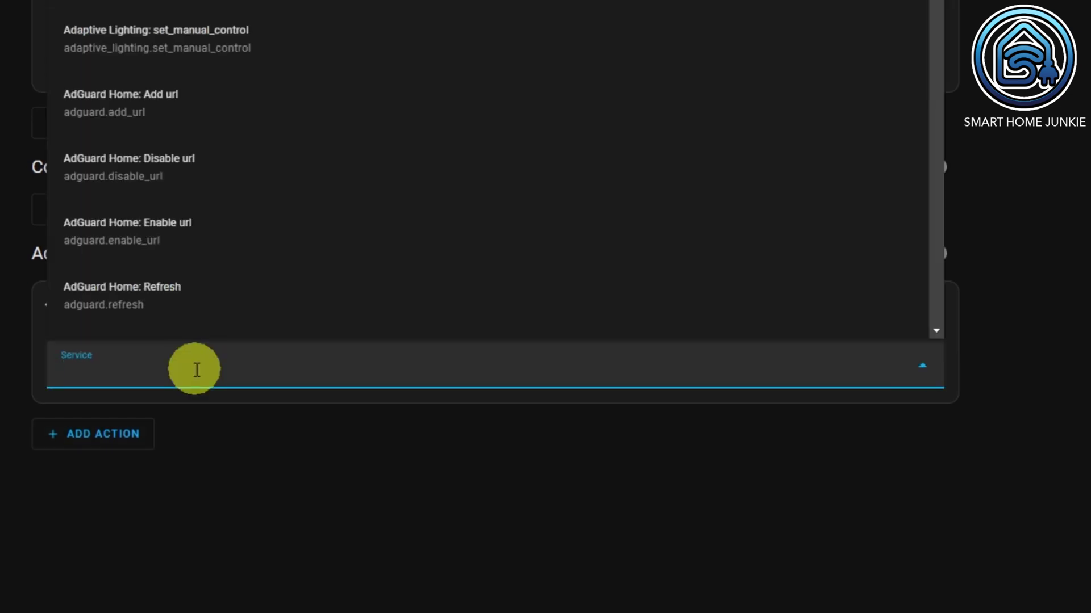
type("in")
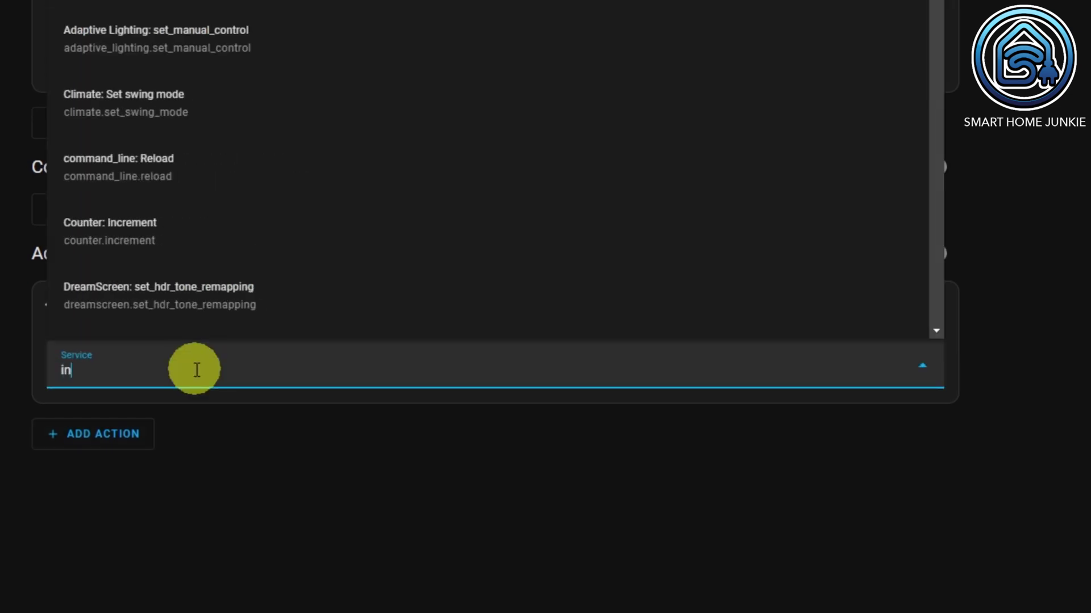
type("put boolean")
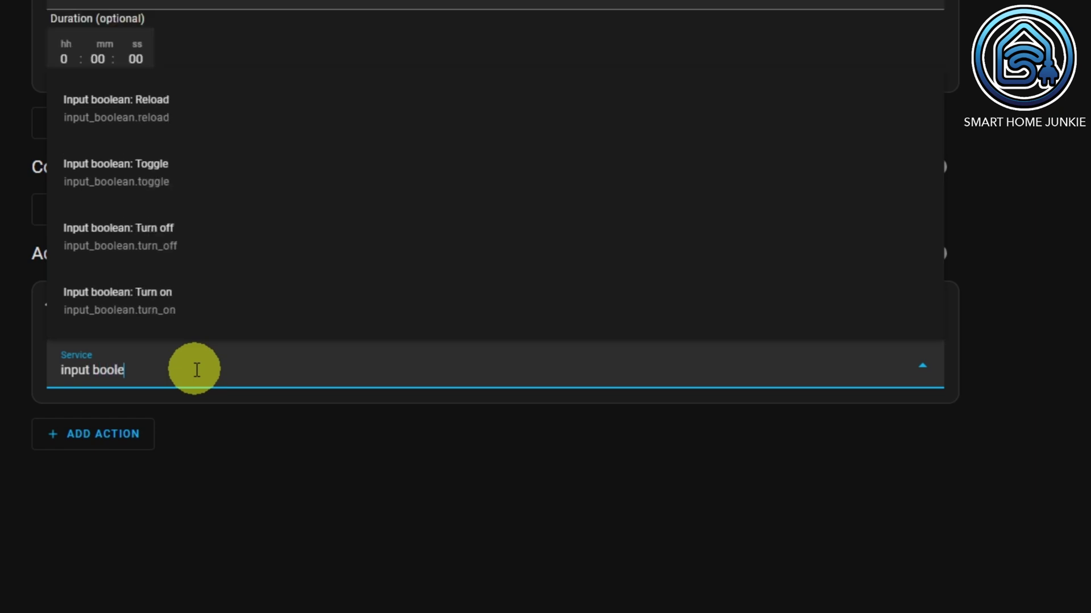
left_click(199, 314)
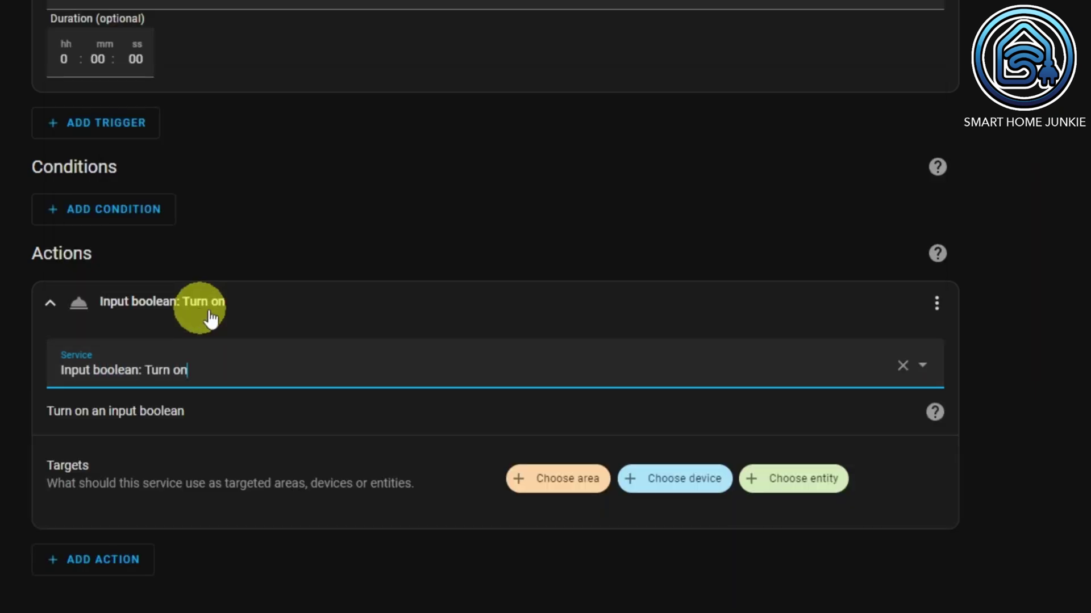
left_click(807, 490)
type("mouse")
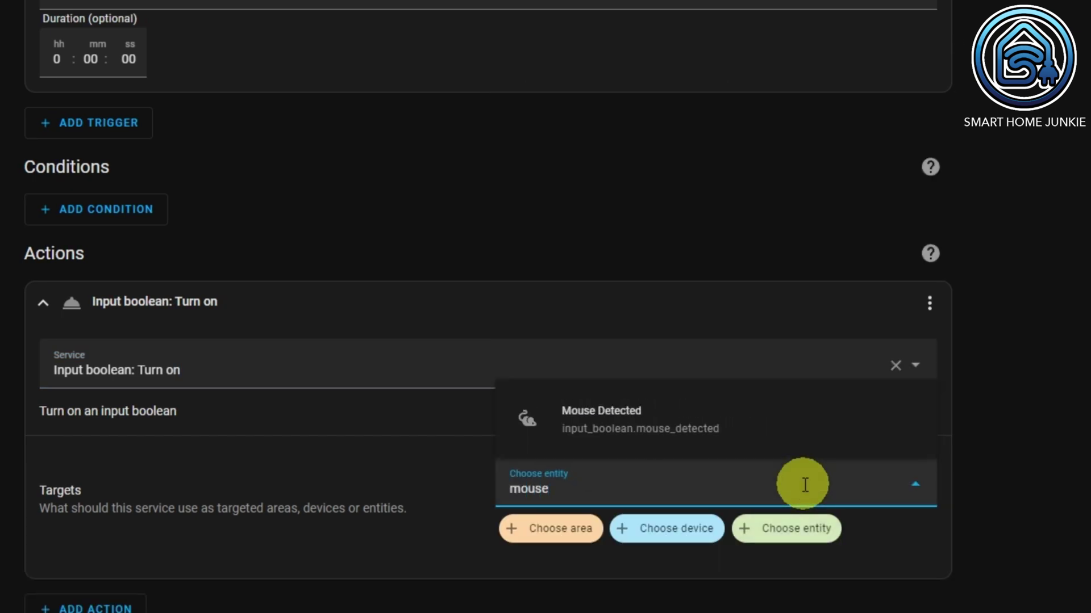
left_click(692, 425)
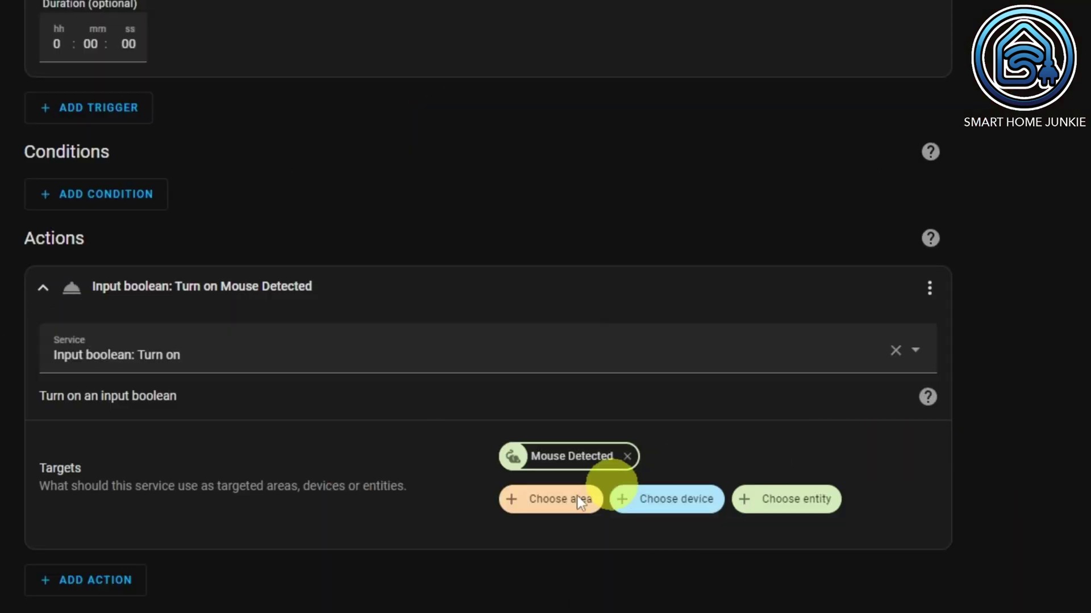
left_click(108, 582)
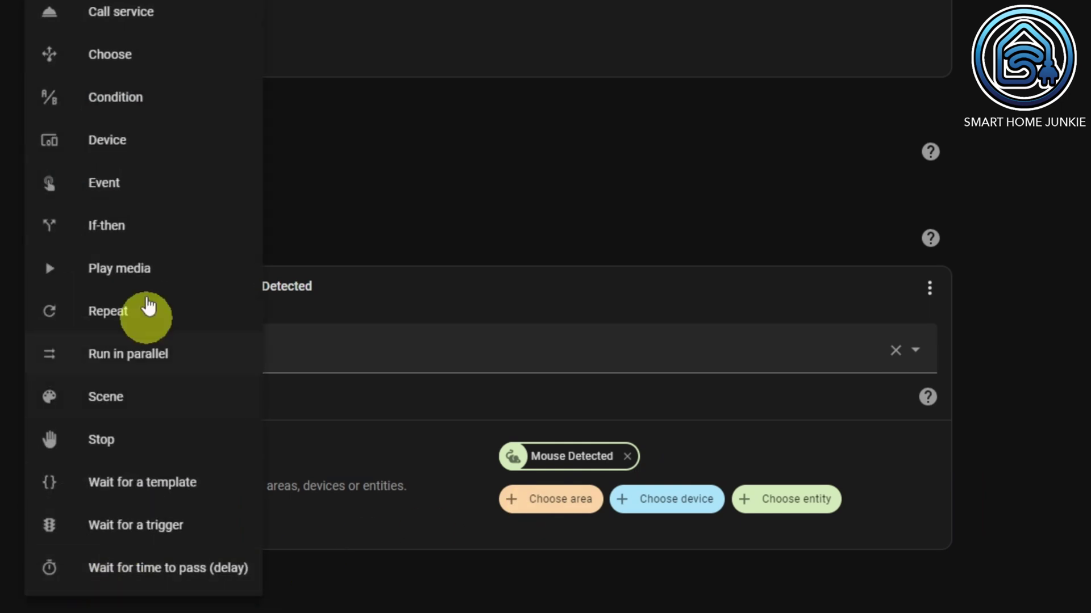
Add a second service action using Notifications: mobile_app_iphone_x_ed.
left_click(138, 12)
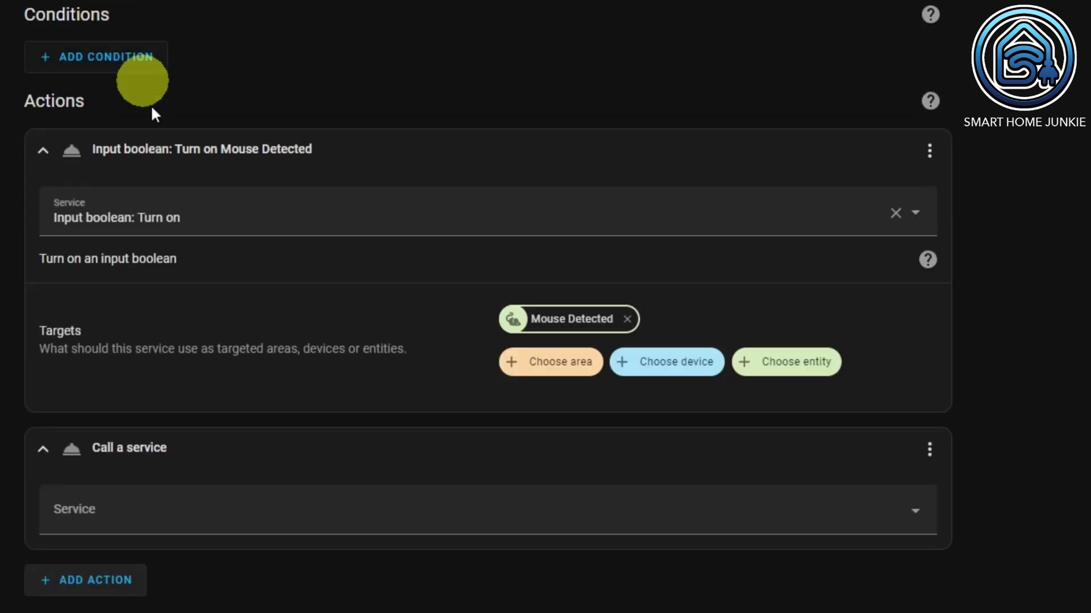
left_click(405, 522)
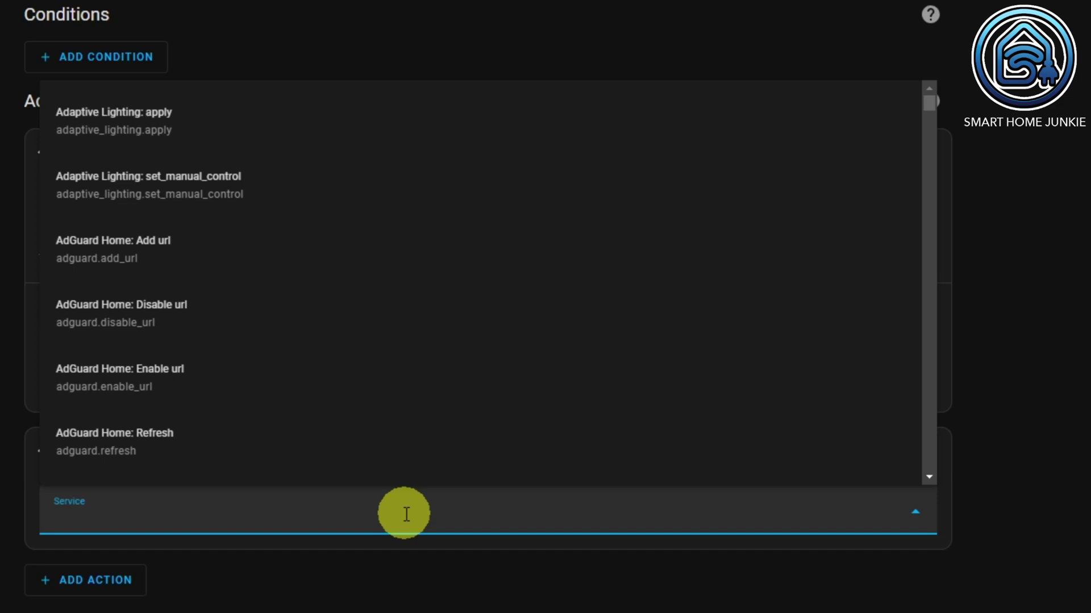
type("notifi")
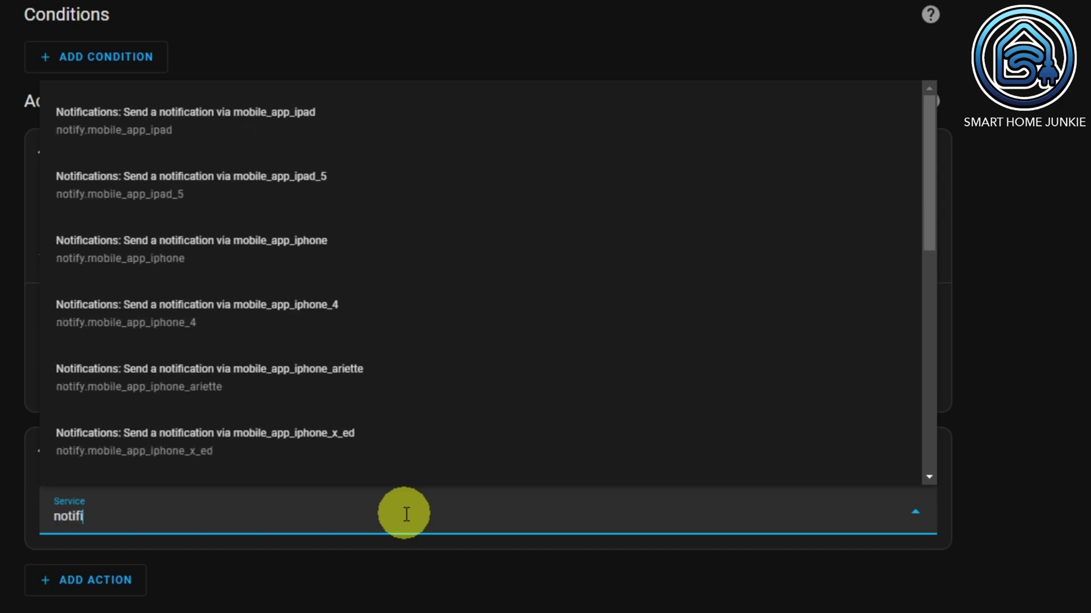
left_click(366, 463)
Enter the message "There's a mouse in your mouse trap." and enable a notification title.
scroll(366, 464, "down", 5)
left_click(733, 295)
type("T")
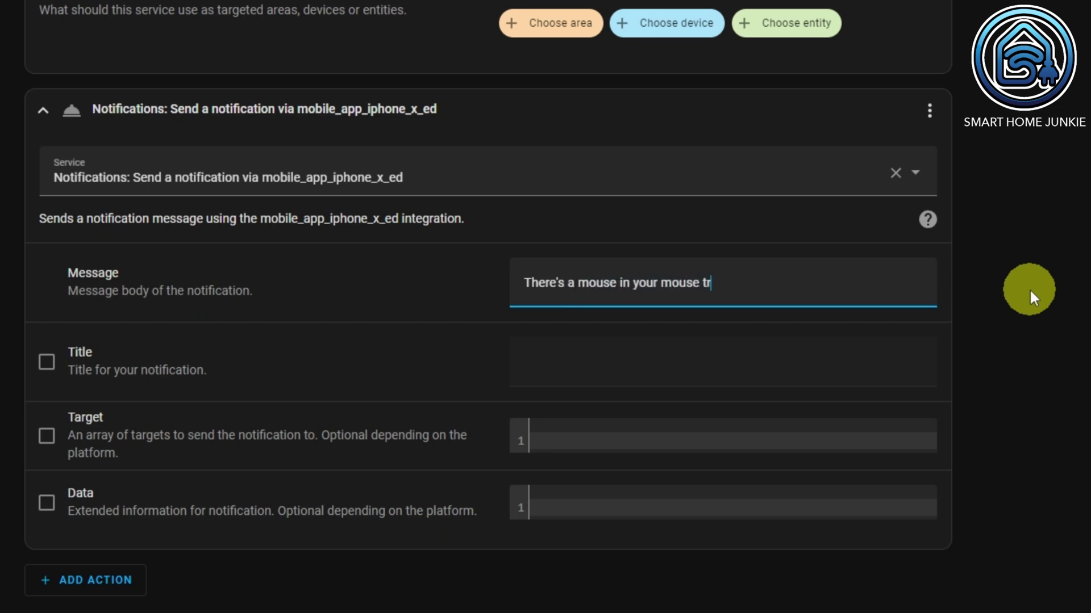
type(".")
left_click(47, 364)
left_click(845, 370)
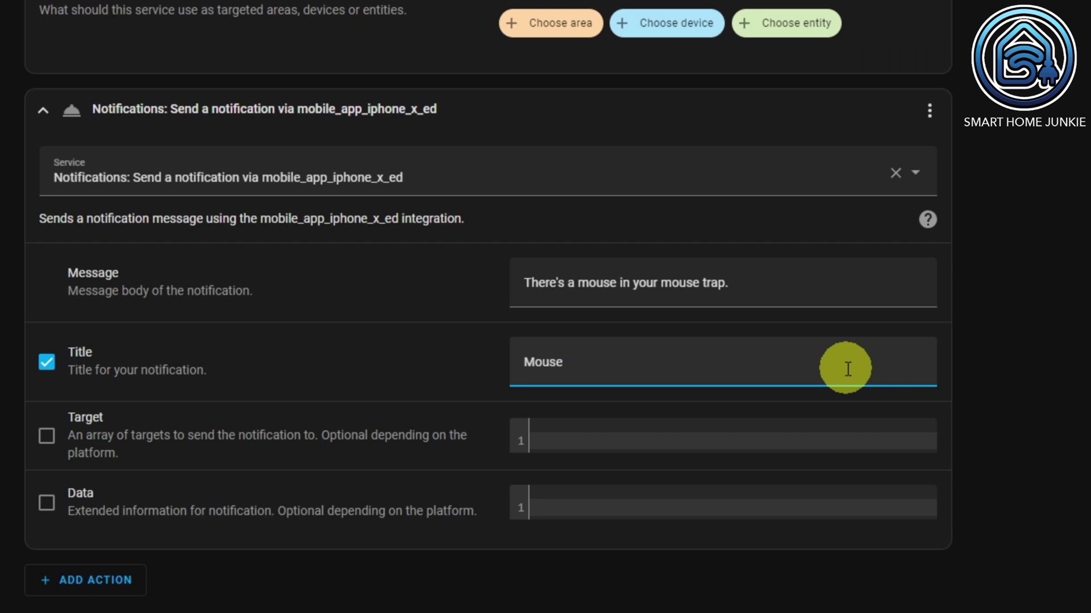
Title the notification "Mouse detected!" and save the automation named "Mouse Detected!".
type("Mouse detected!")
left_click(1047, 591)
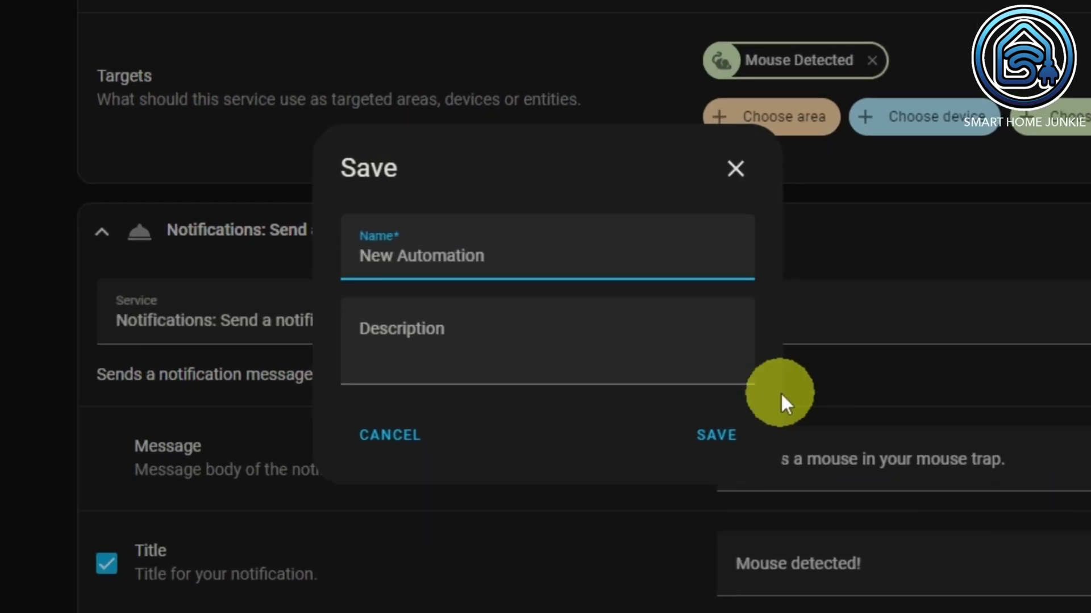
key("ctrl+a")
type("Mou")
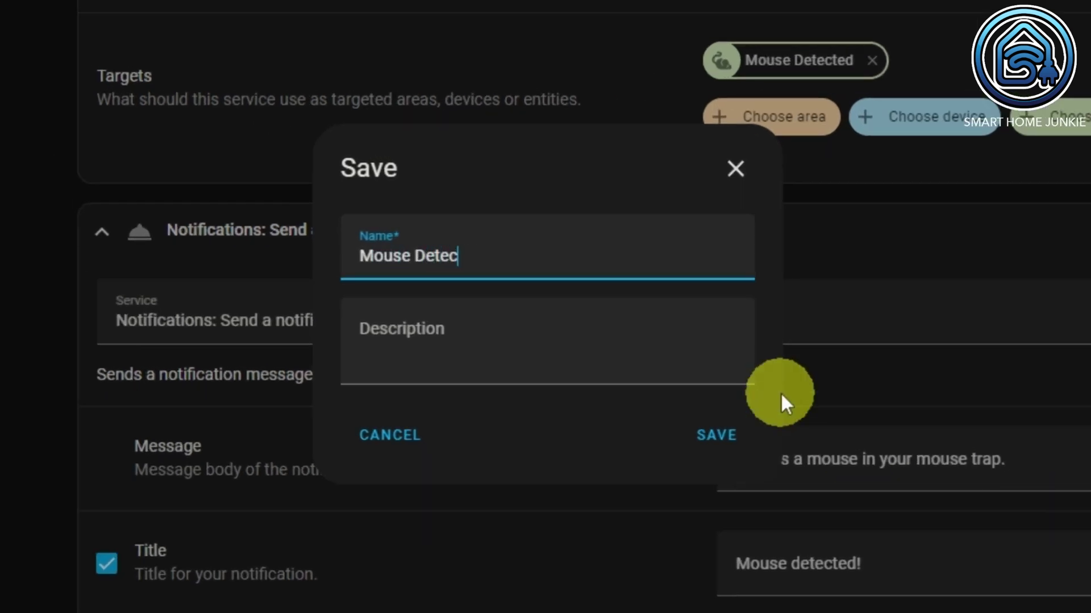
left_click(714, 436)
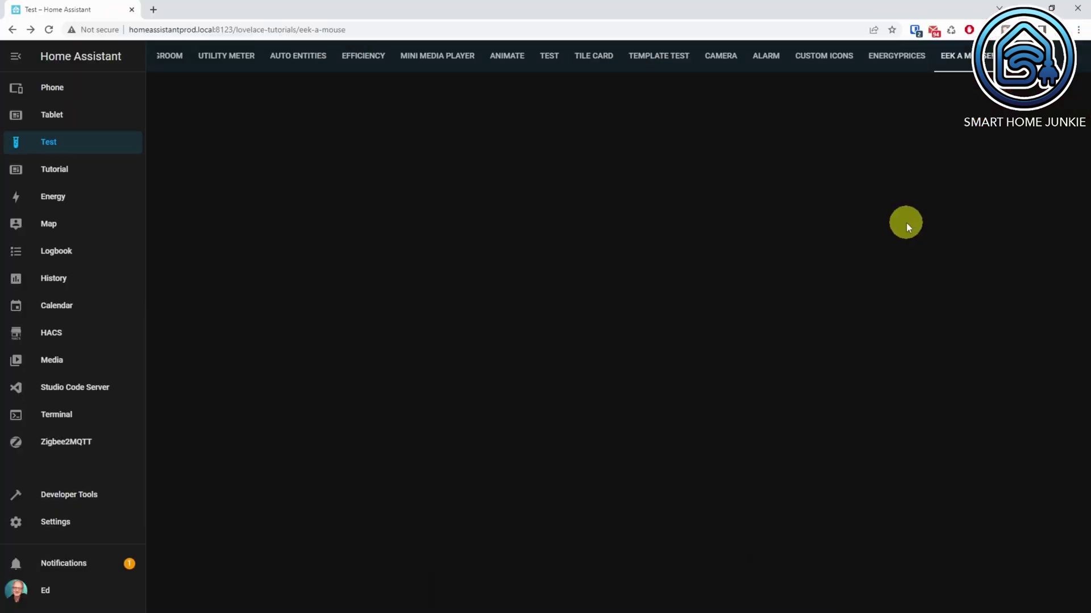
Edit the dashboard and add a Conditional card to the view.
left_click(1068, 57)
left_click(1044, 88)
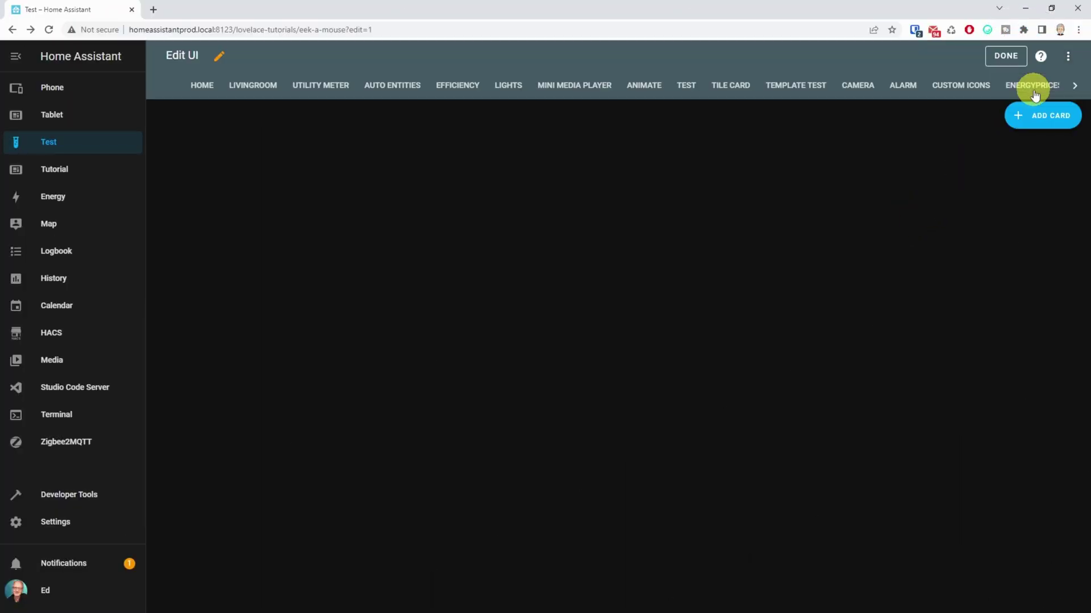
left_click(1049, 120)
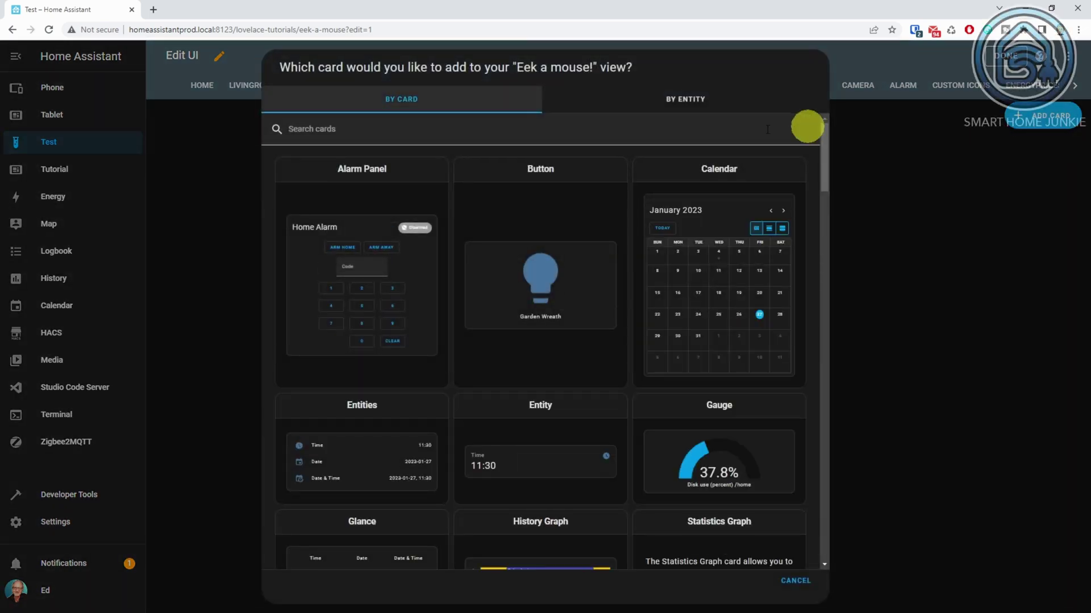
left_click(515, 131)
type("cond")
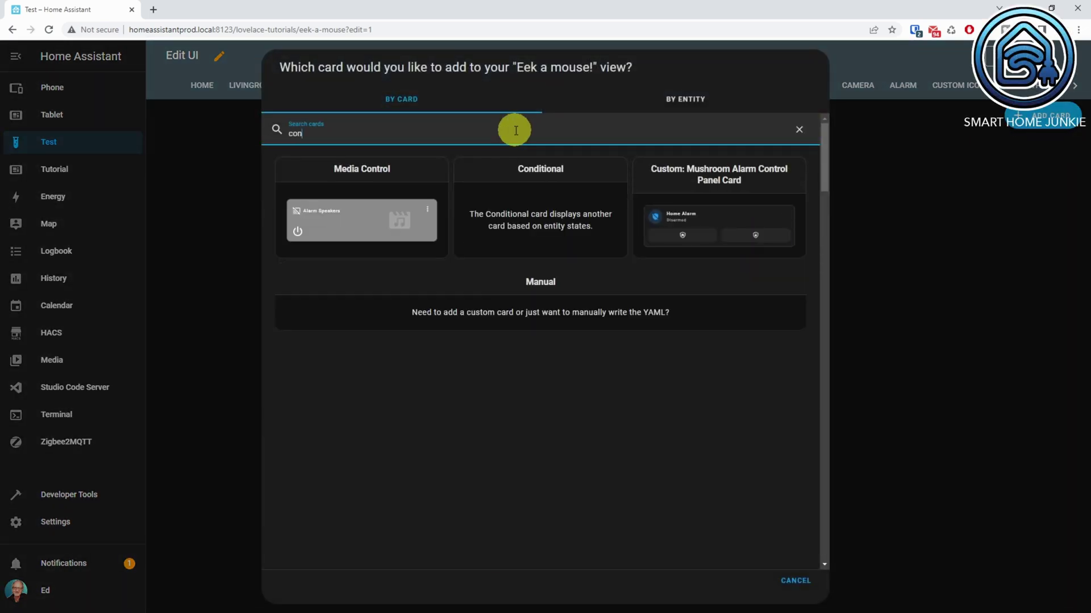
left_click(433, 167)
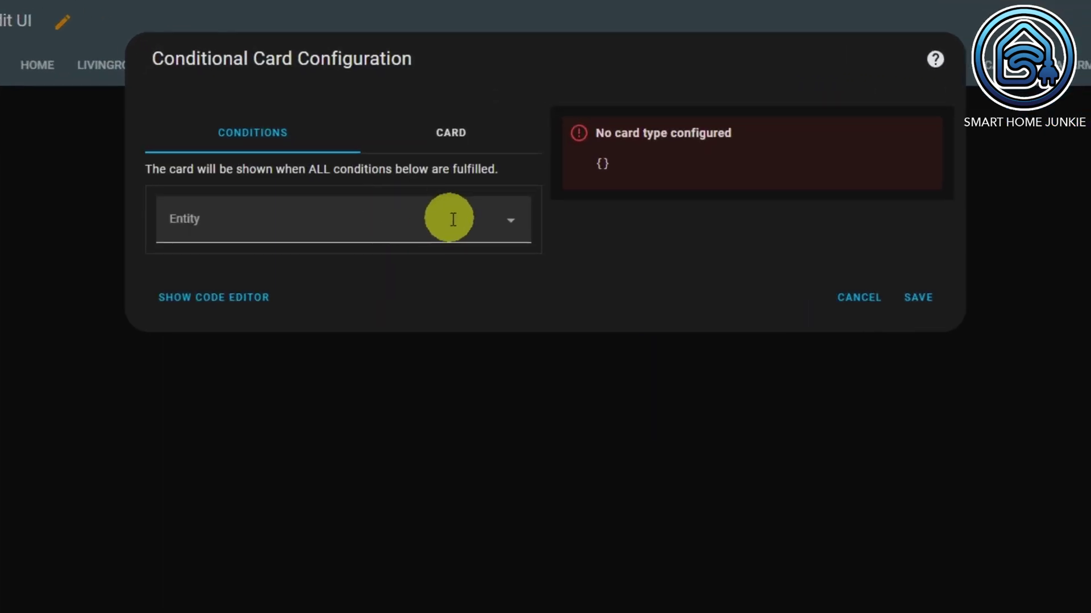
Set the card's condition to Mouse Detected with state on.
left_click(456, 220)
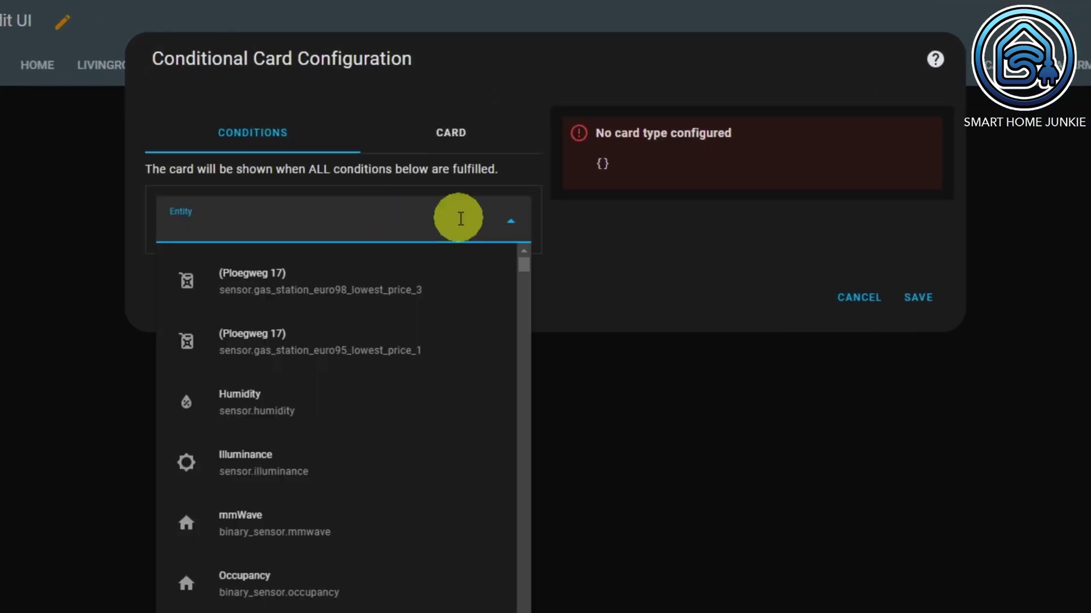
type("mouse")
left_click(402, 281)
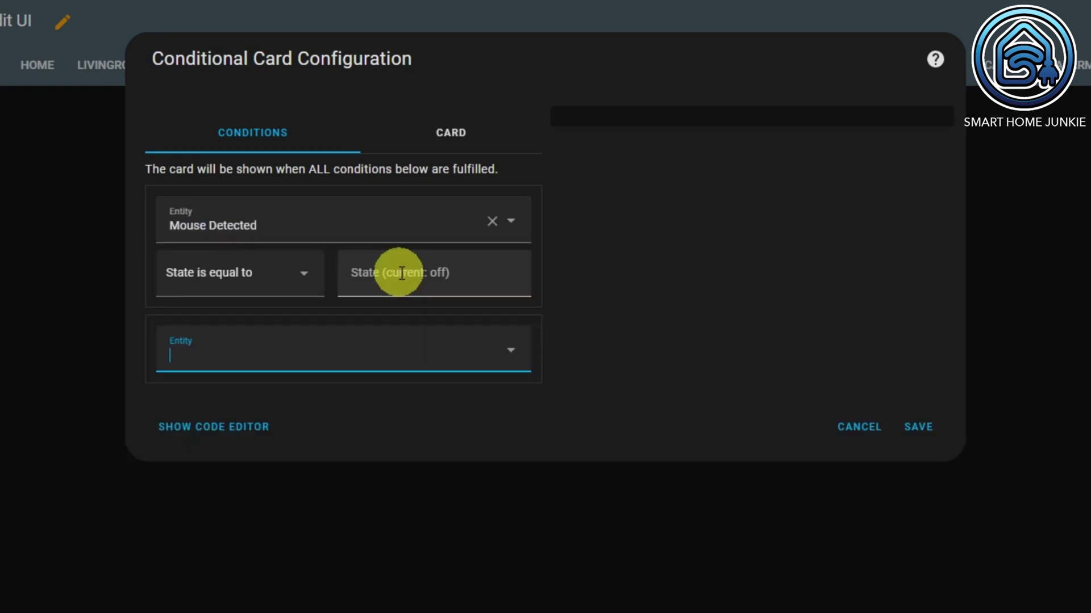
left_click(492, 276)
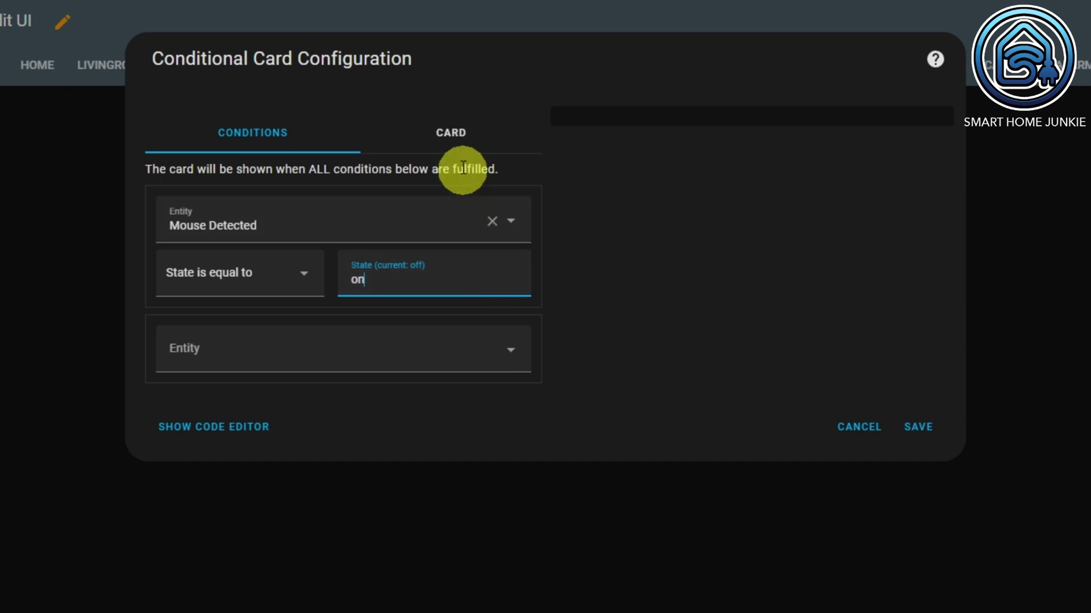
left_click(458, 140)
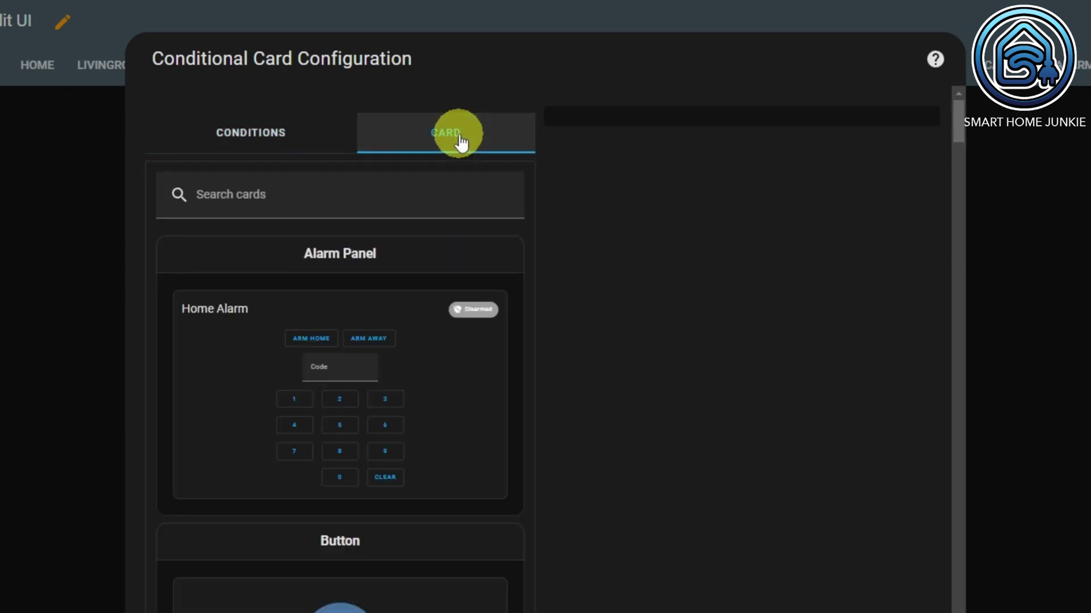
Make the inner card a Tile card showing the Mouse Detected helper.
left_click(402, 207)
type("tile")
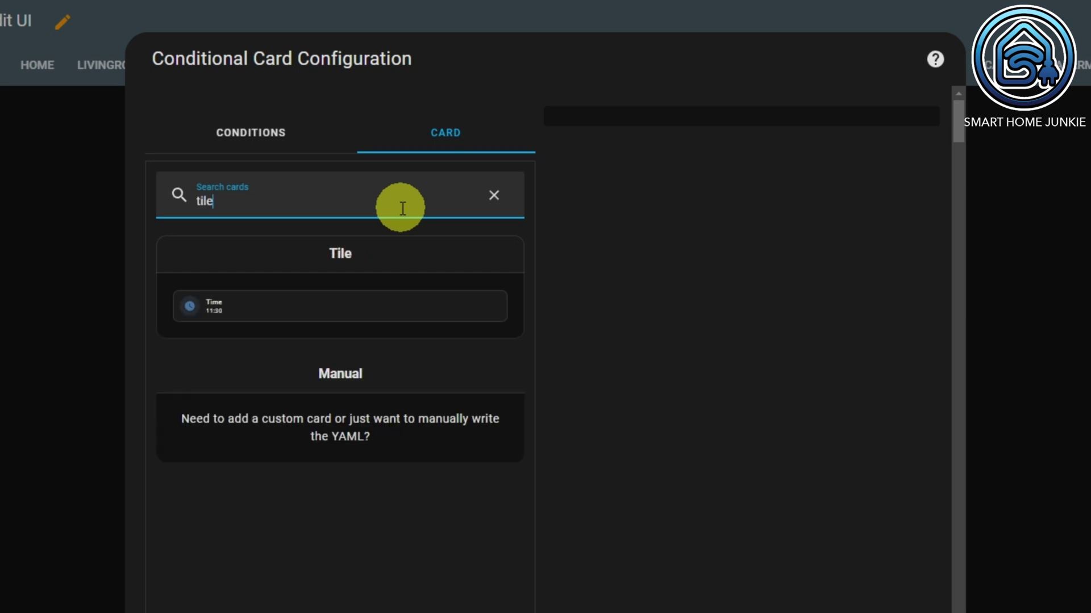
left_click(394, 308)
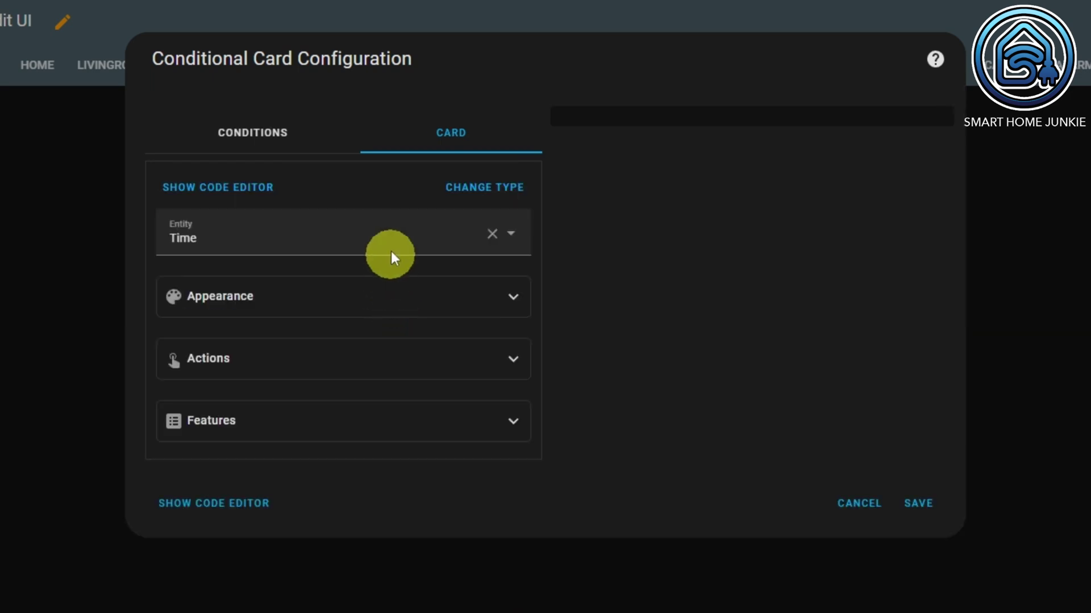
left_click(391, 241)
key("BackSpace")
key("BackSpace")
key("BackSpace")
key("BackSpace")
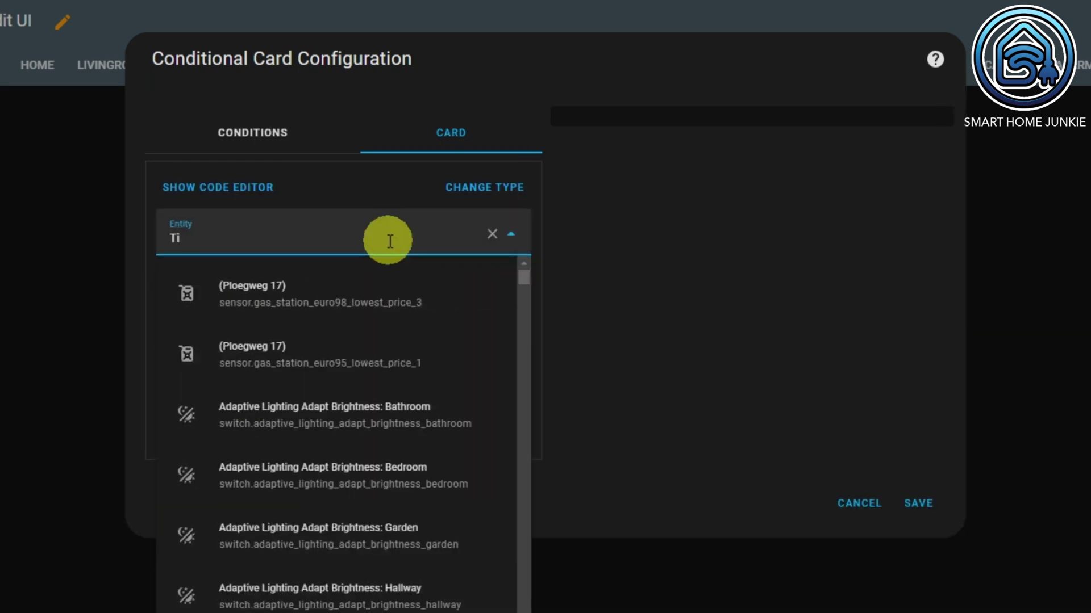
type("mouse")
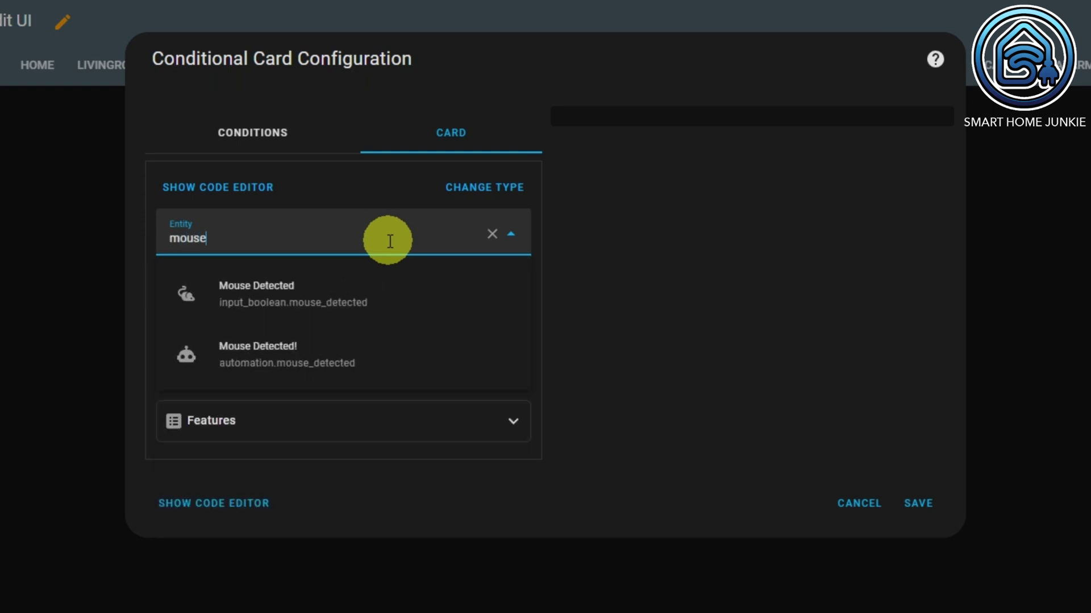
left_click(364, 307)
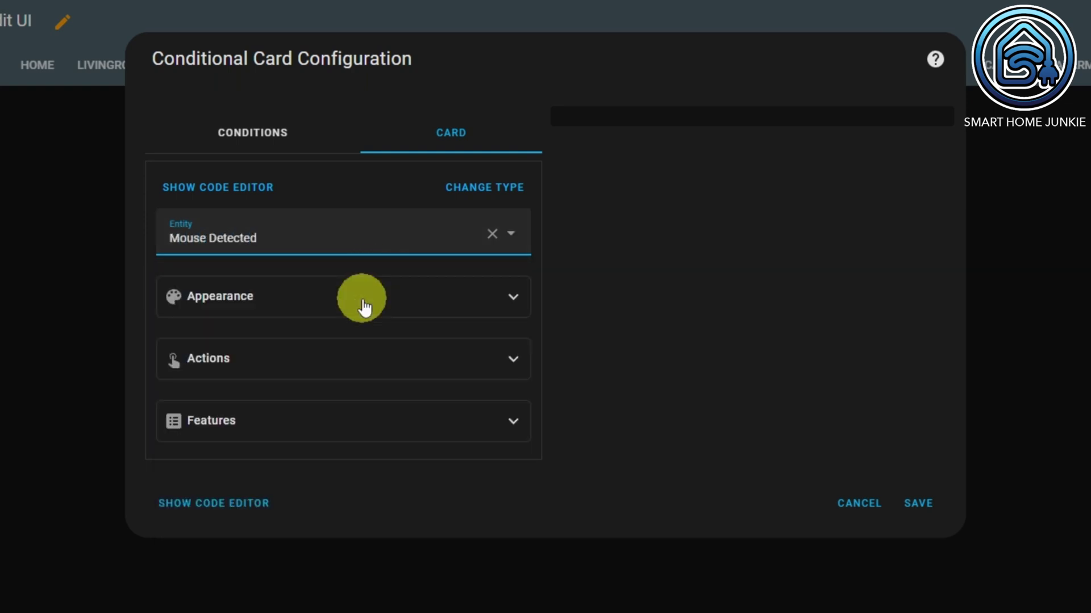
Set the tile's tap action to Toggle, save the card, and finish editing.
left_click(443, 367)
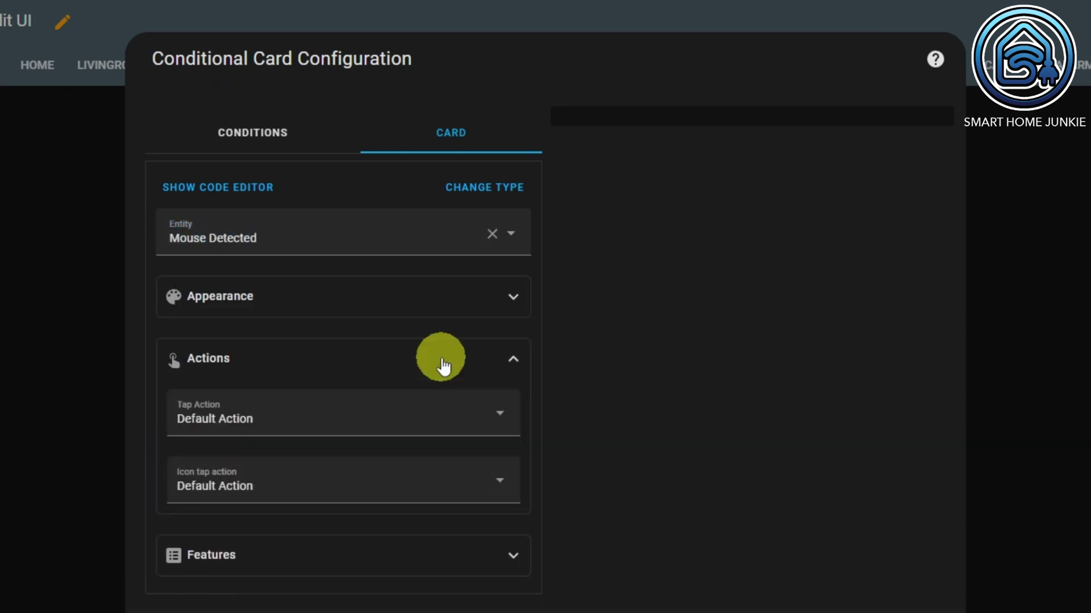
left_click(434, 421)
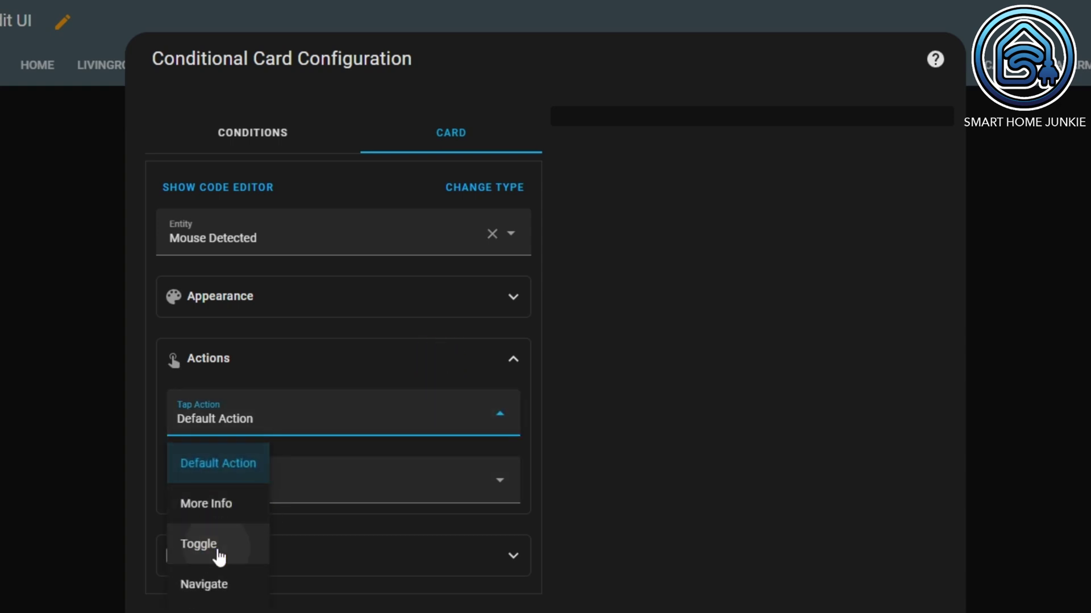
left_click(227, 544)
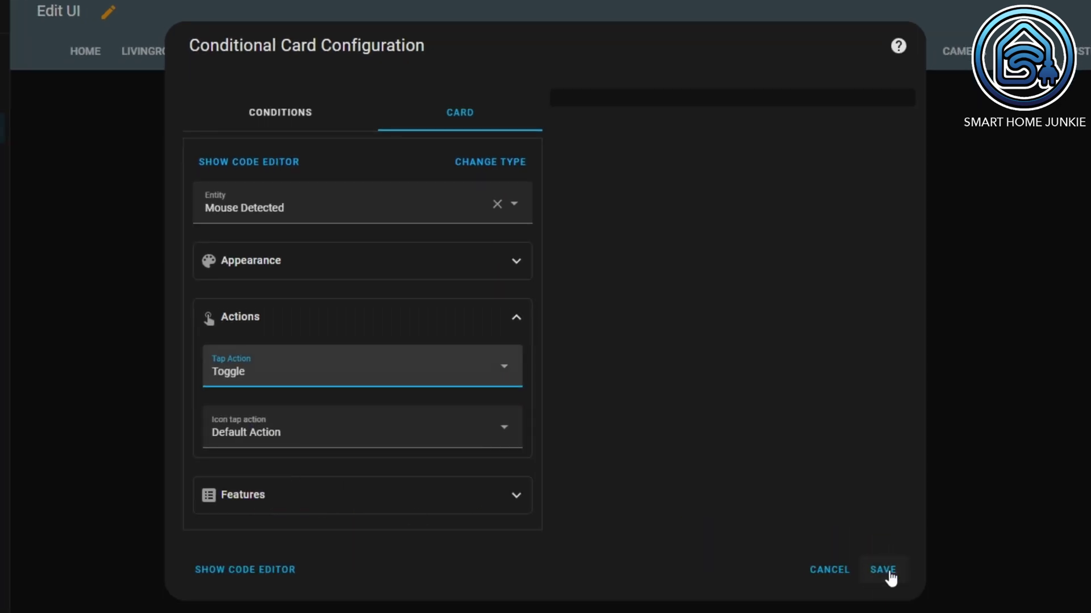
left_click(886, 571)
left_click(1006, 55)
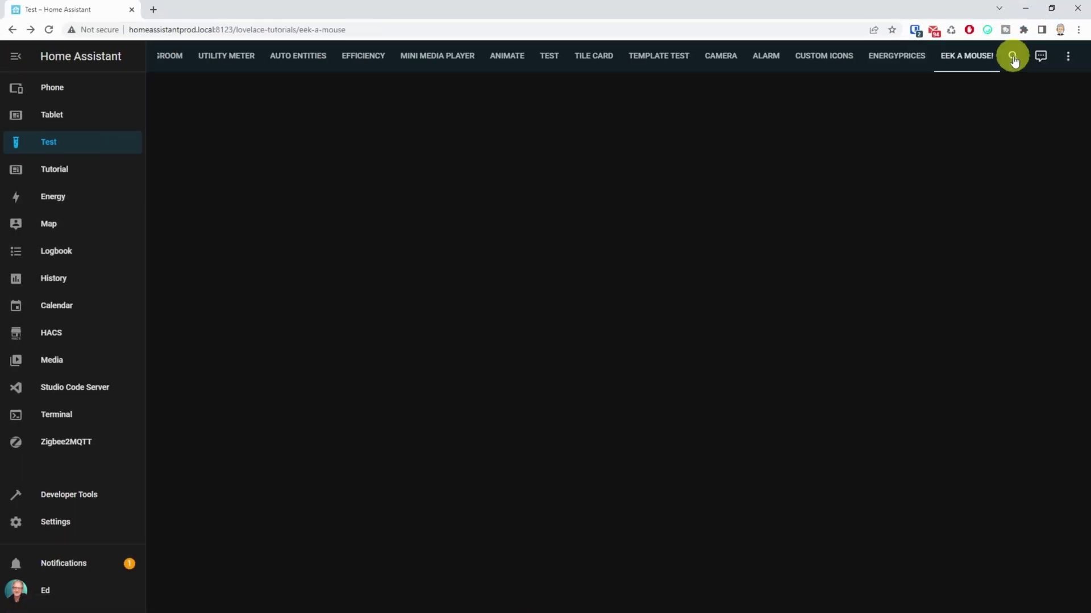